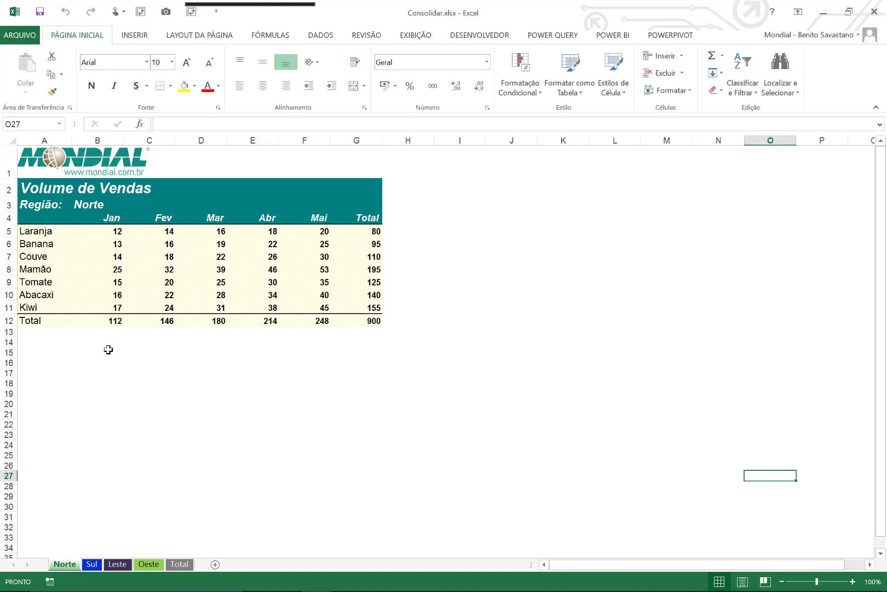
# On the Oeste sheet, move the Abacaxi cells A8:G8 up to row 6, between Laranja and Banana, shifting the other rows down.
pyautogui.hotkey('ctrl', 'pagedown')
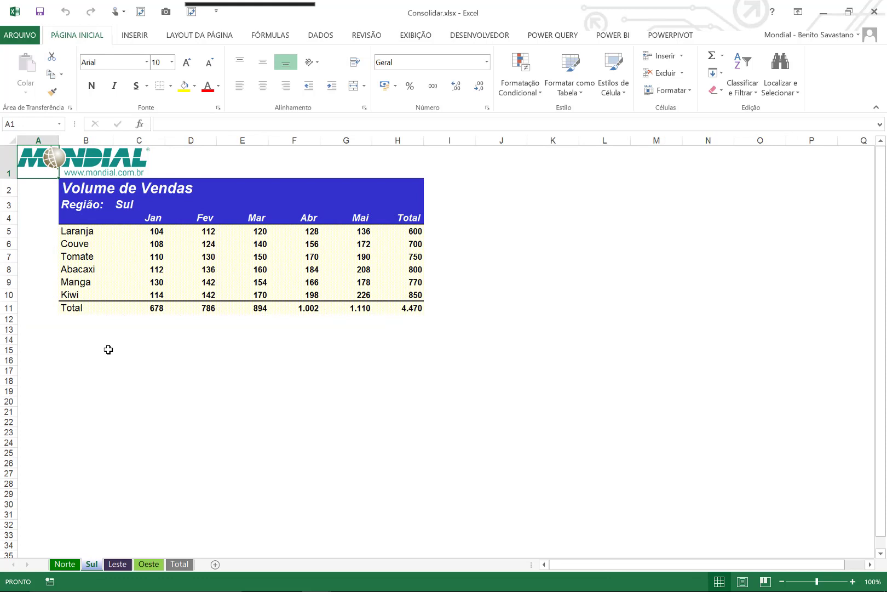
pyautogui.hotkey('ctrl', 'pagedown')
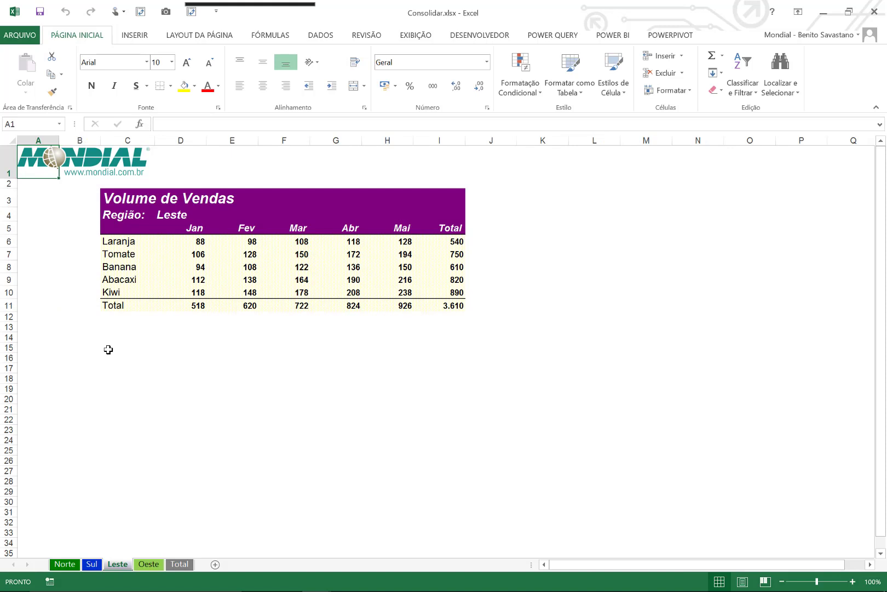
pyautogui.hotkey('ctrl', 'pagedown')
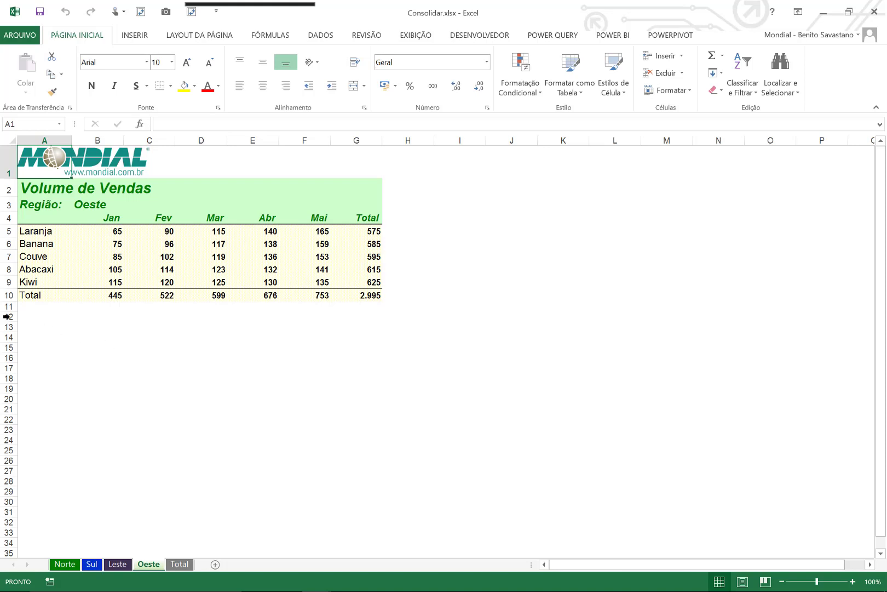
pyautogui.click(8, 269)
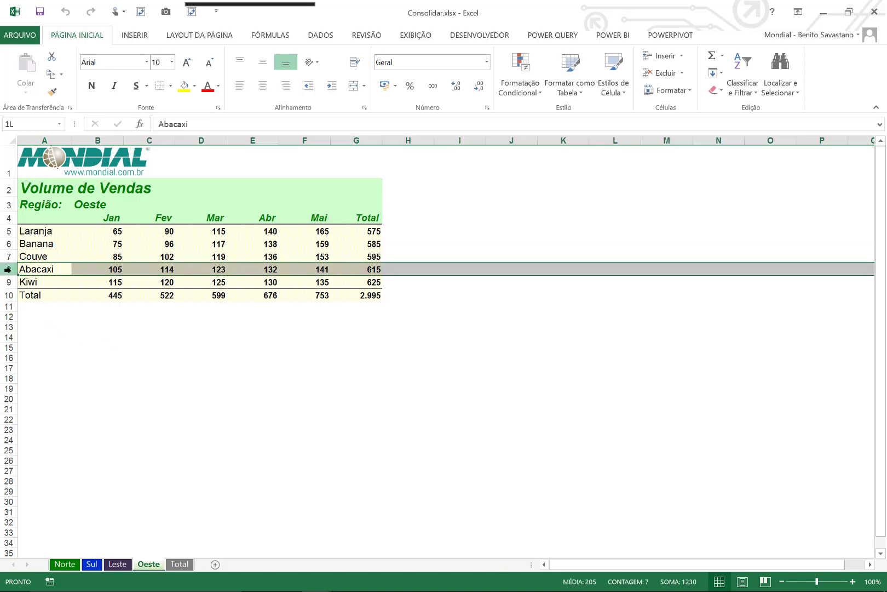
pyautogui.moveTo(25, 268); pyautogui.dragTo(358, 271)
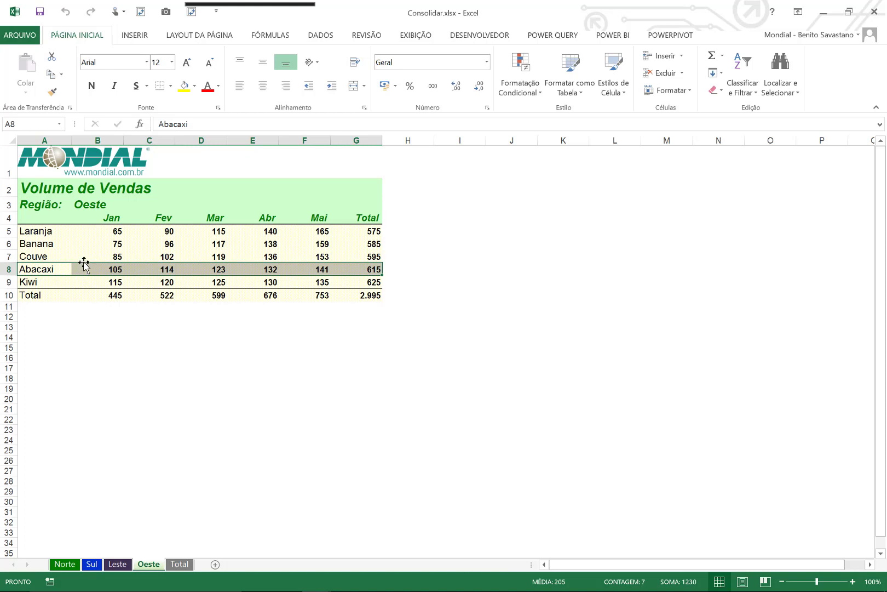
pyautogui.moveTo(83, 265); pyautogui.dragTo(90, 243)
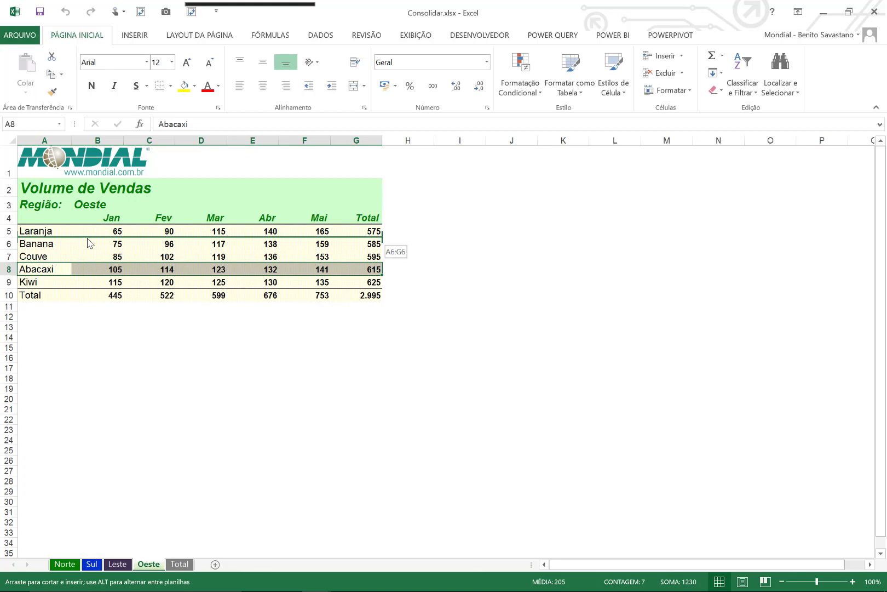
pyautogui.moveTo(87, 242); pyautogui.dragTo(88, 242)
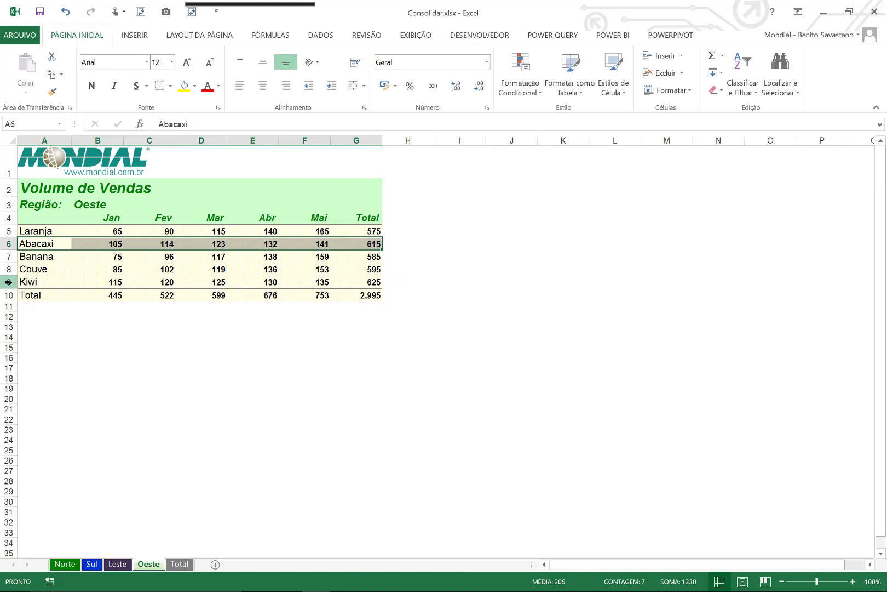
# Insert a blank row above Banana, at row 8 of the Leste sheet.
pyautogui.click(118, 565)
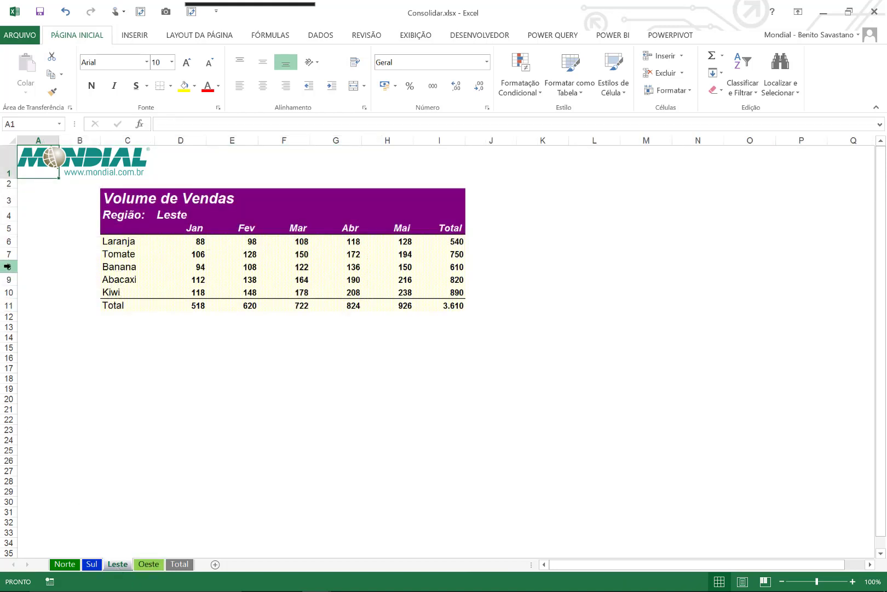
pyautogui.click(8, 215)
pyautogui.click(8, 266)
pyautogui.rightClick(8, 266)
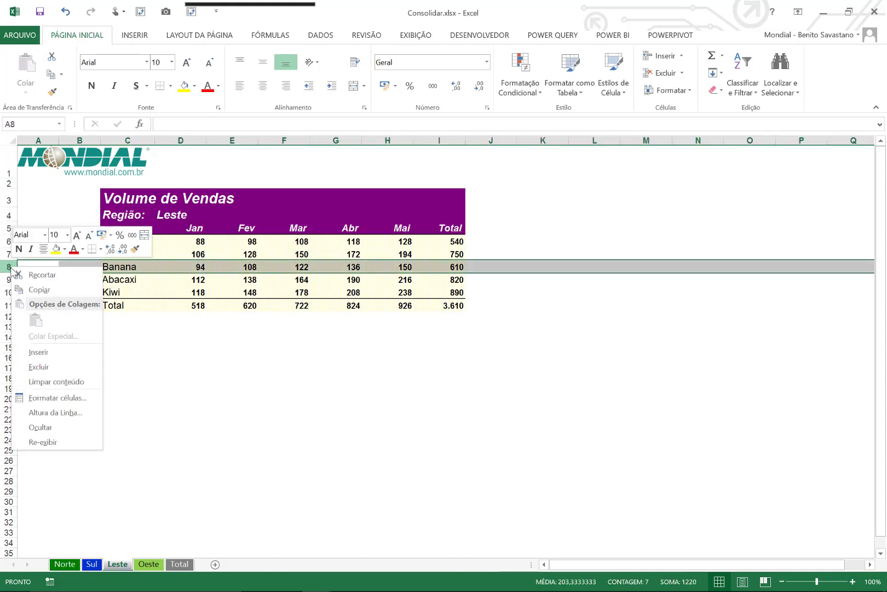
pyautogui.click(39, 351)
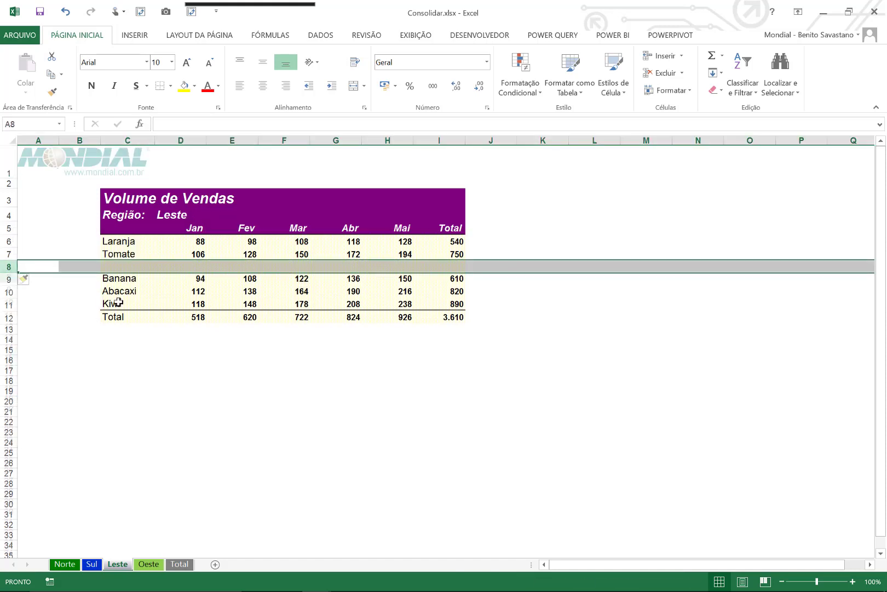
# Enter Morango in the new row's product cell C8, with 20 for Jan and 40 for Fev.
pyautogui.click(124, 267)
pyautogui.write('Mor')
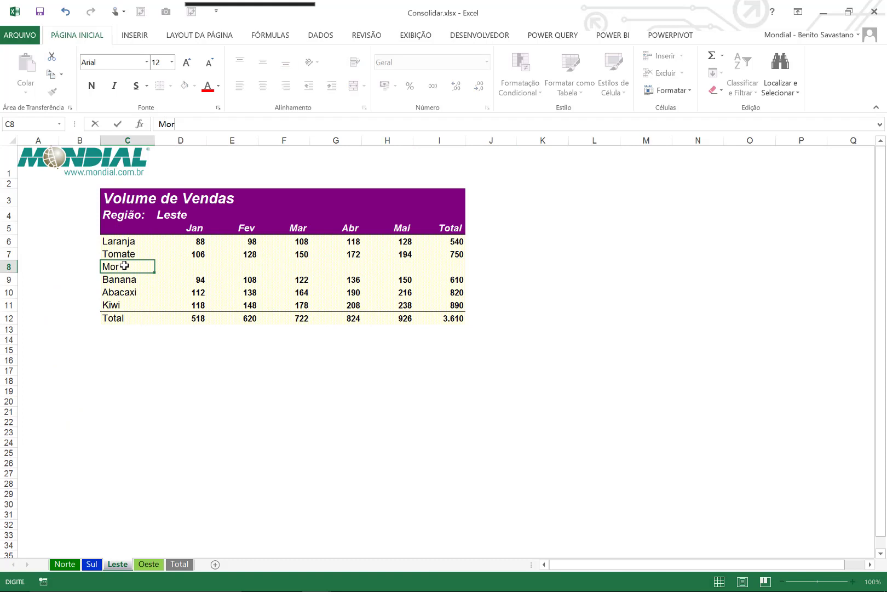
pyautogui.write('ango')
pyautogui.press('Tab')
pyautogui.write('20')
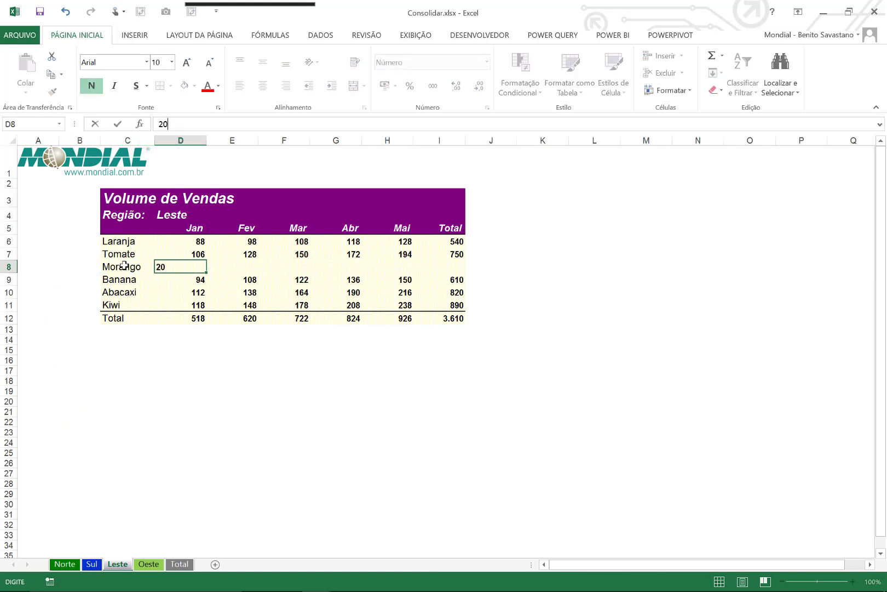
pyautogui.press('Tab')
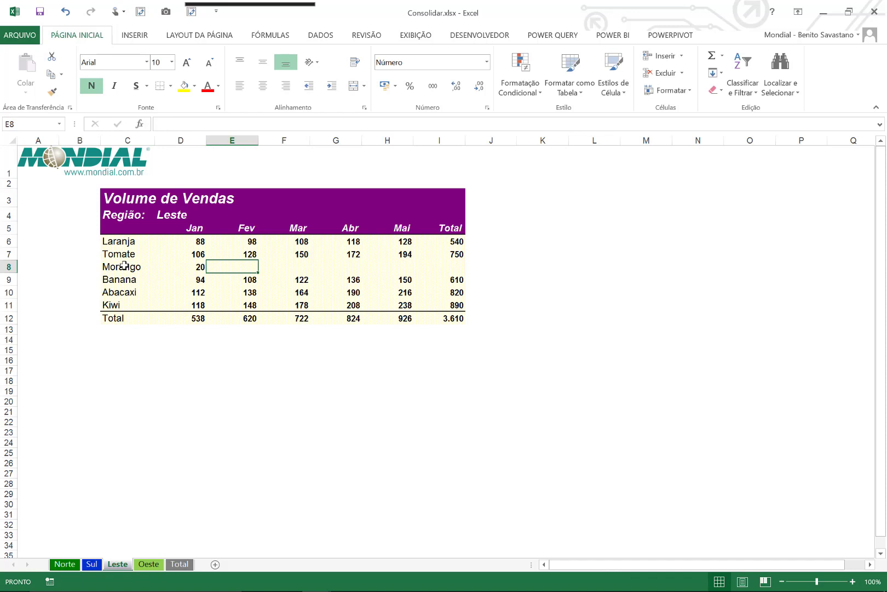
pyautogui.write('40')
pyautogui.hotkey('ctrl', 'Return')
# Extend the Morango series through Mai in steps of 20 and copy the Tomate total formula down to I8.
pyautogui.moveTo(199, 268); pyautogui.dragTo(477, 268)
pyautogui.click(456, 255)
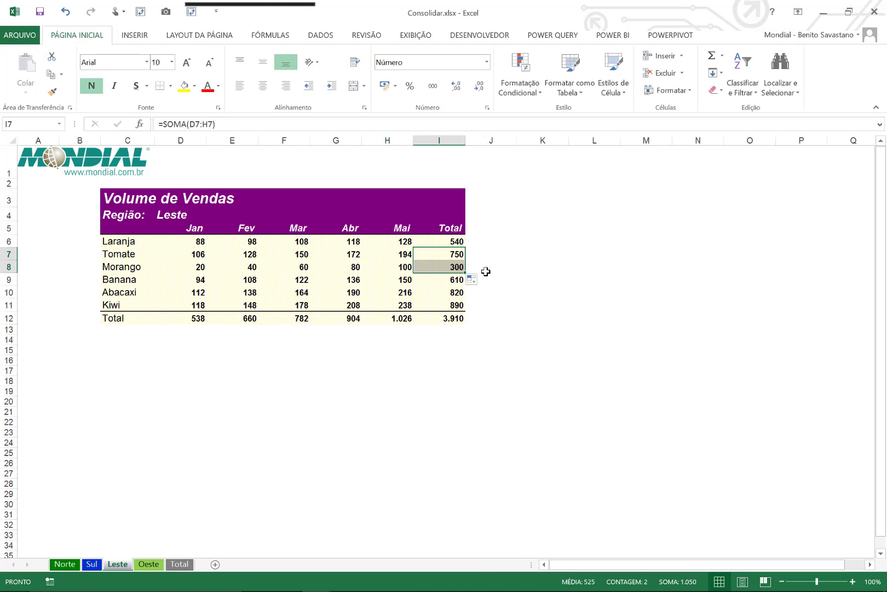
# Compare the products and table layouts on the Norte, Sul, Leste and Oeste sheets, and examine the Total sheet's layout.
pyautogui.click(72, 564)
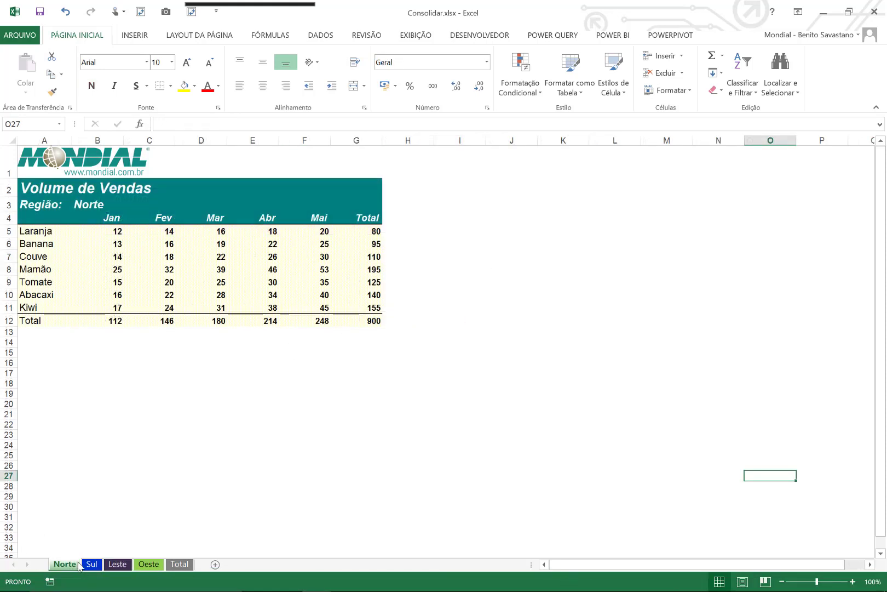
pyautogui.click(92, 565)
pyautogui.click(120, 565)
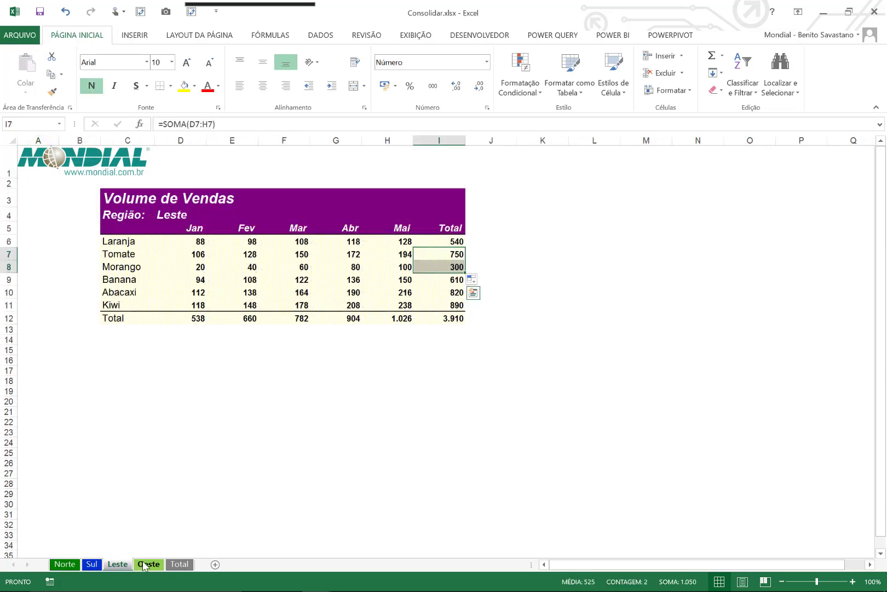
pyautogui.click(145, 565)
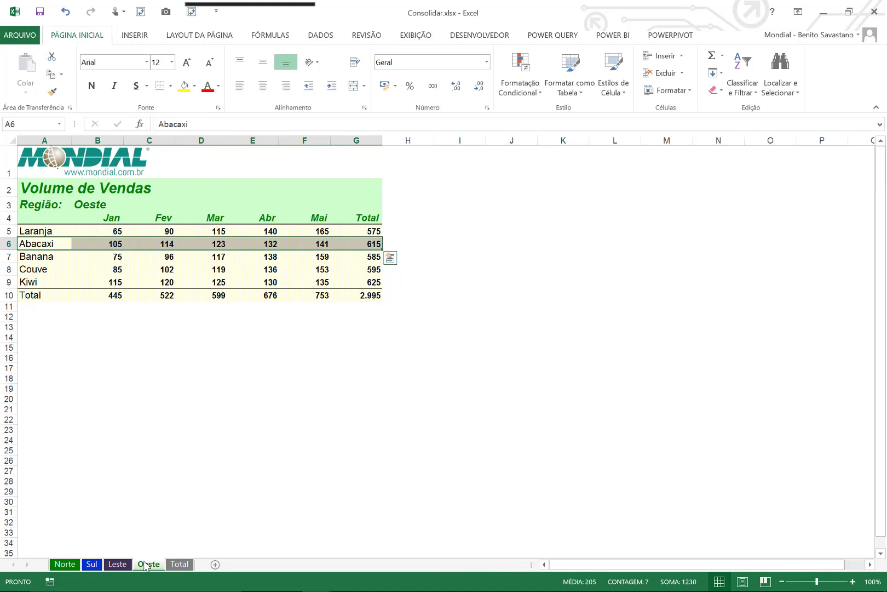
pyautogui.click(143, 560)
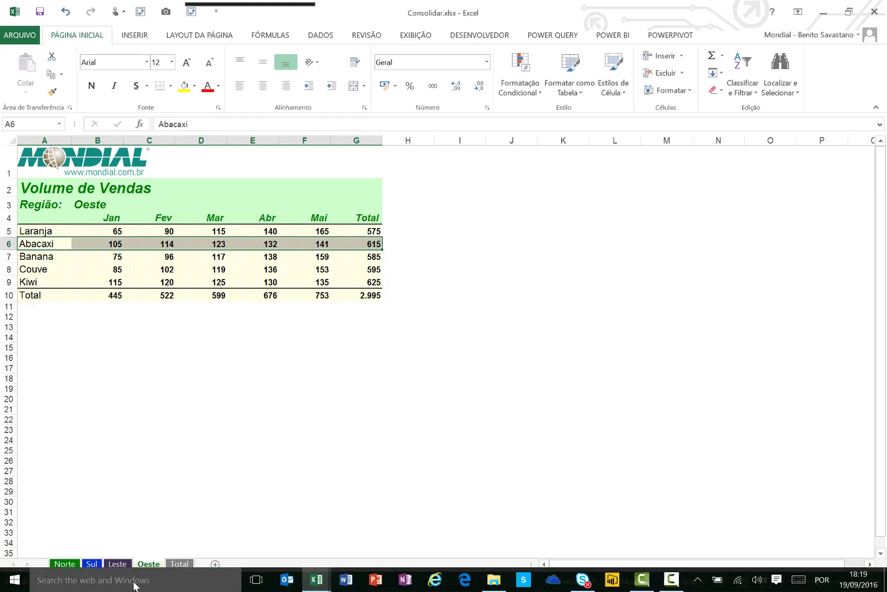
pyautogui.click(188, 566)
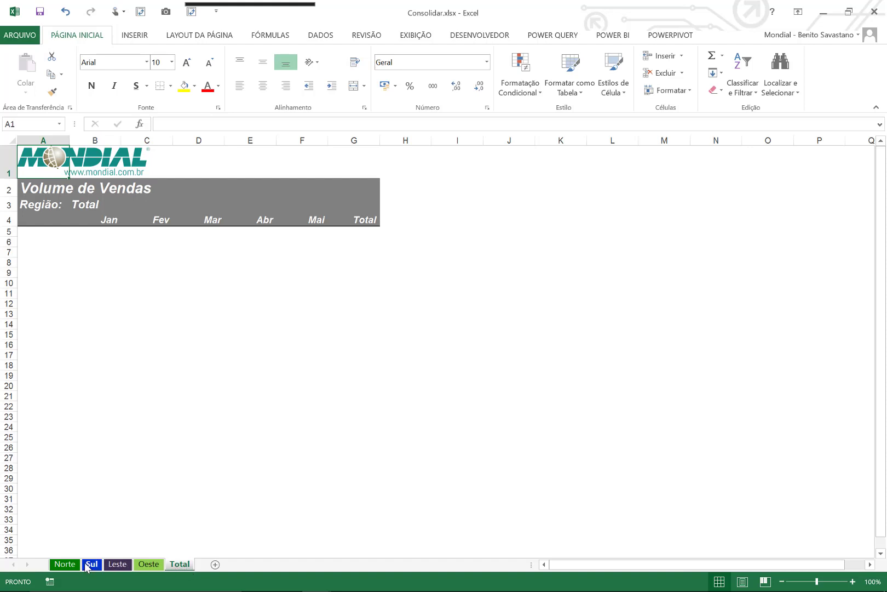
pyautogui.click(65, 564)
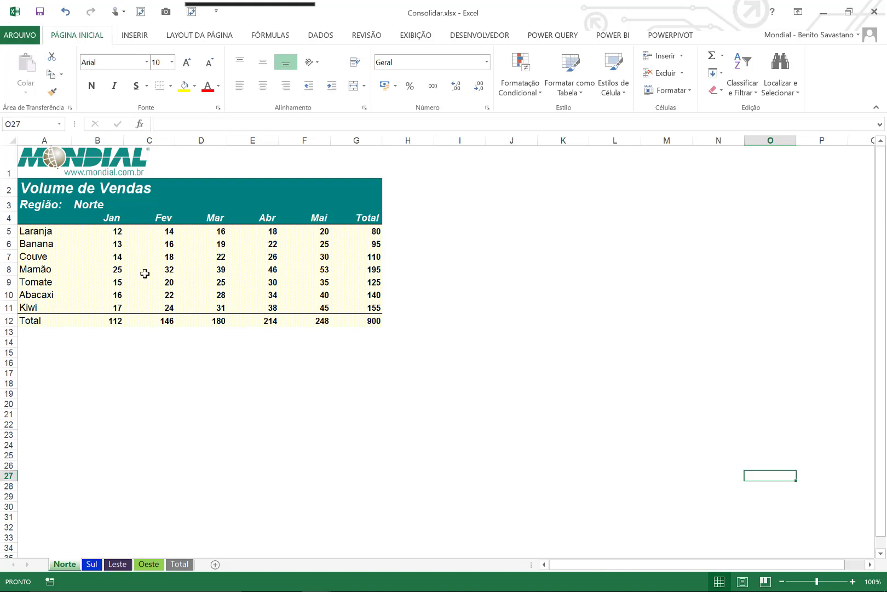
# Start a data consolidation at cell A5 of the Total sheet, using the Soma function.
pyautogui.click(181, 564)
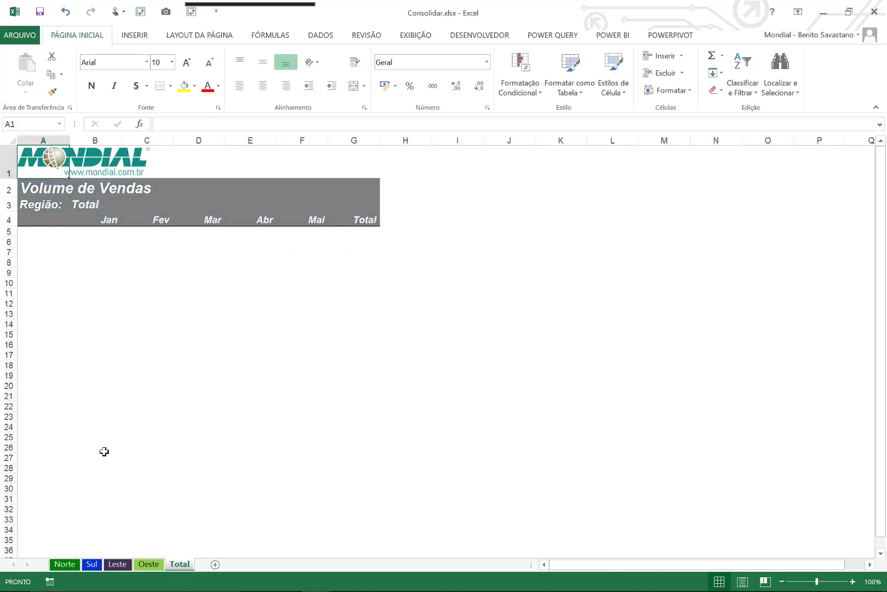
pyautogui.click(39, 234)
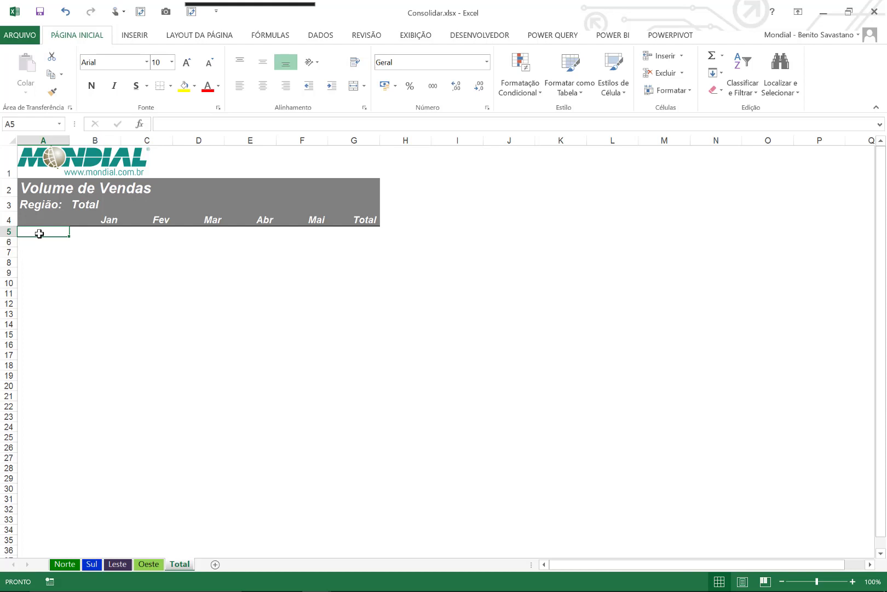
pyautogui.click(322, 36)
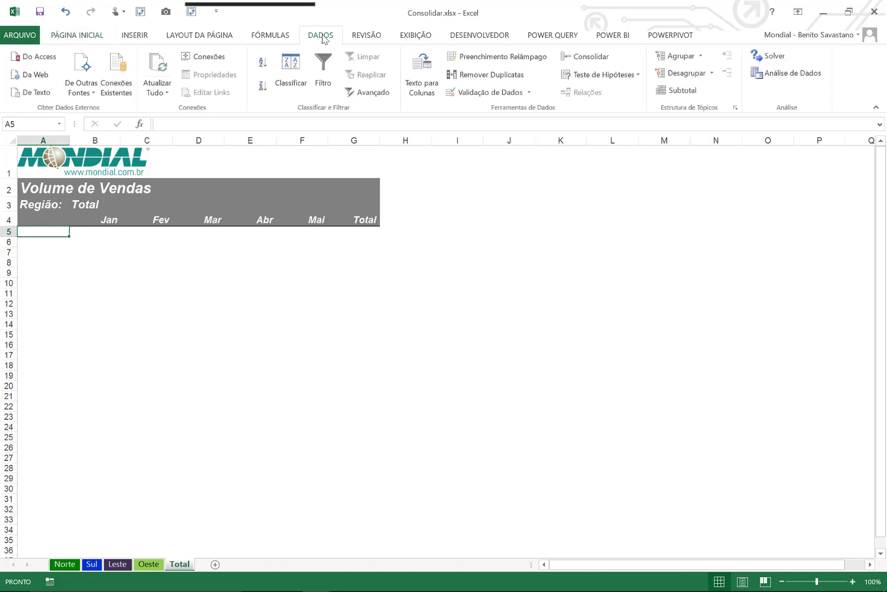
pyautogui.click(591, 59)
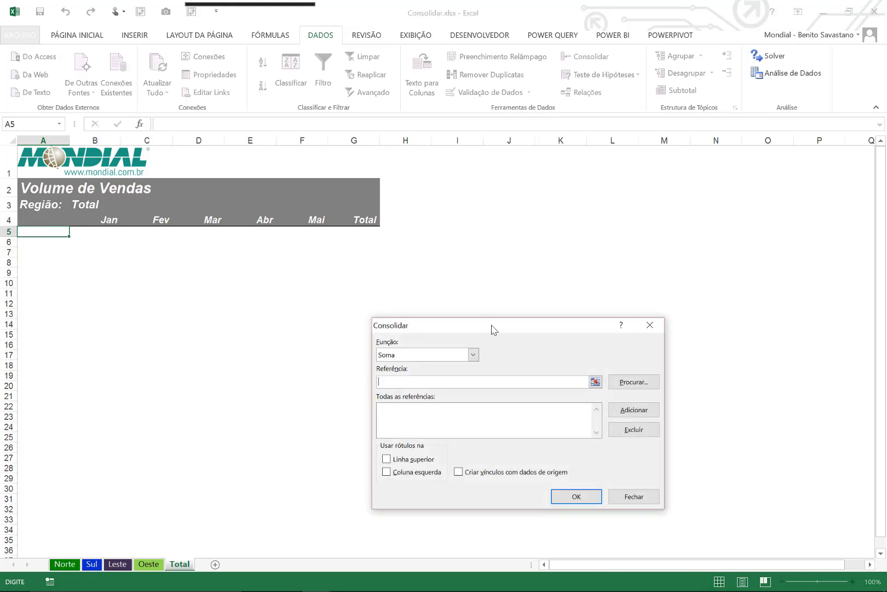
pyautogui.moveTo(491, 322); pyautogui.dragTo(470, 171)
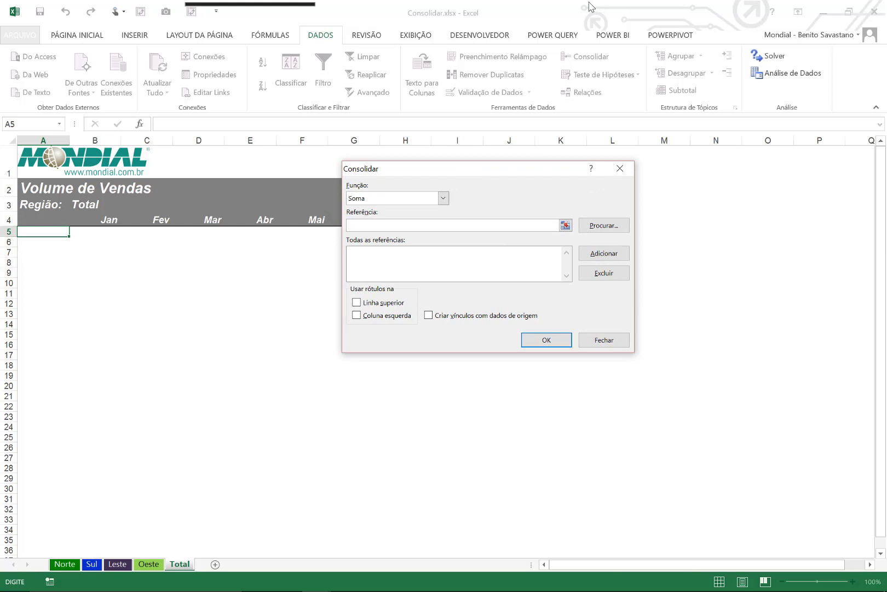
pyautogui.click(443, 198)
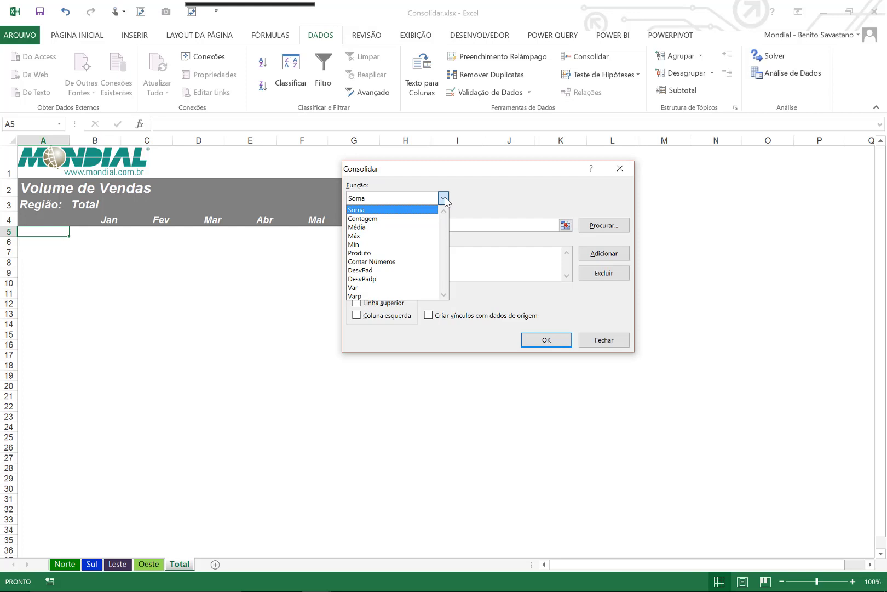
pyautogui.click(373, 214)
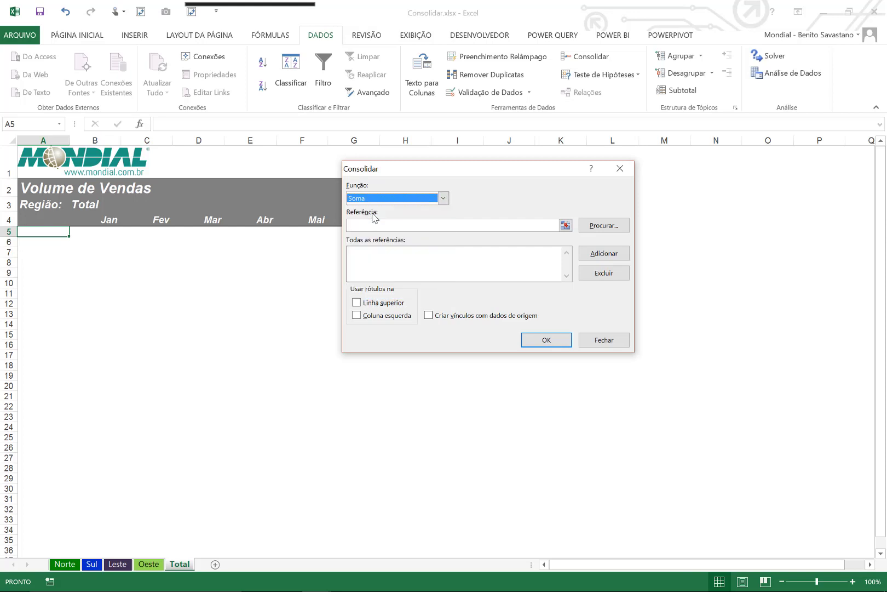
# Add the range Norte!$A$5:$F$11, without the Total row and column, to the consolidation references.
pyautogui.click(362, 226)
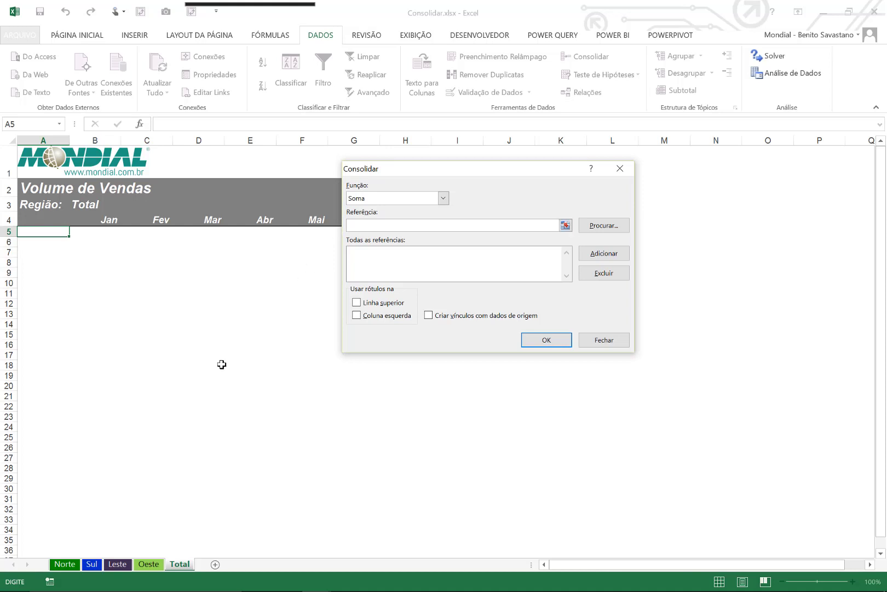
pyautogui.click(65, 564)
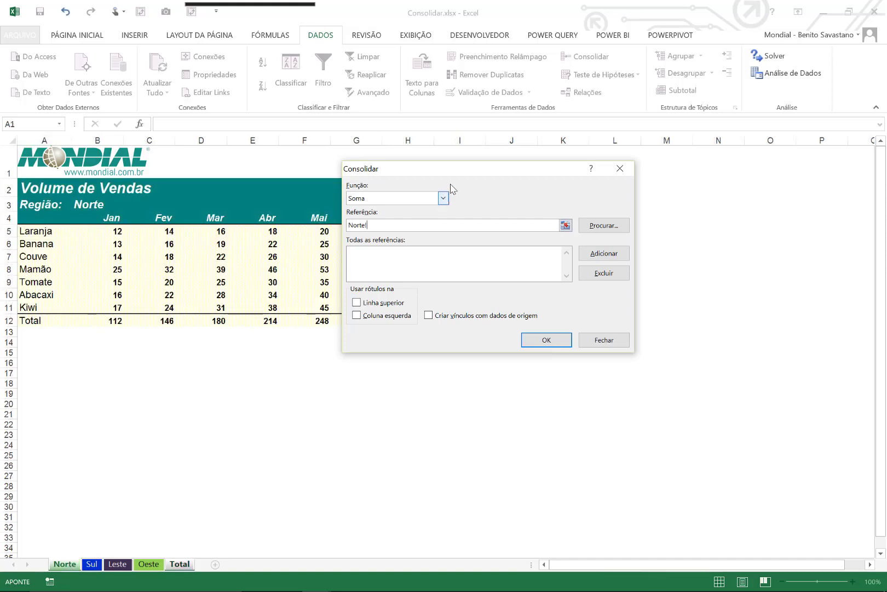
pyautogui.moveTo(460, 172); pyautogui.dragTo(609, 169)
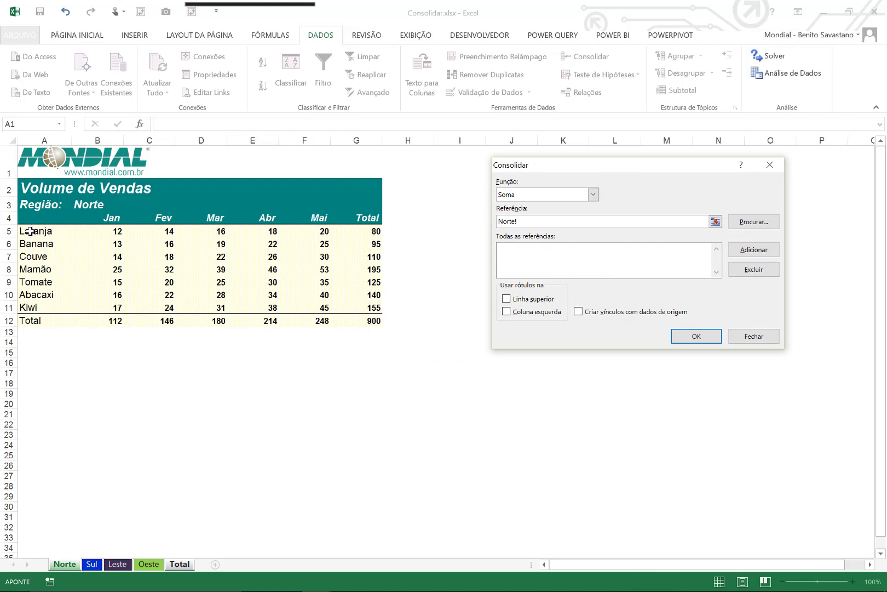
pyautogui.click(30, 231)
pyautogui.moveTo(31, 232); pyautogui.dragTo(301, 309)
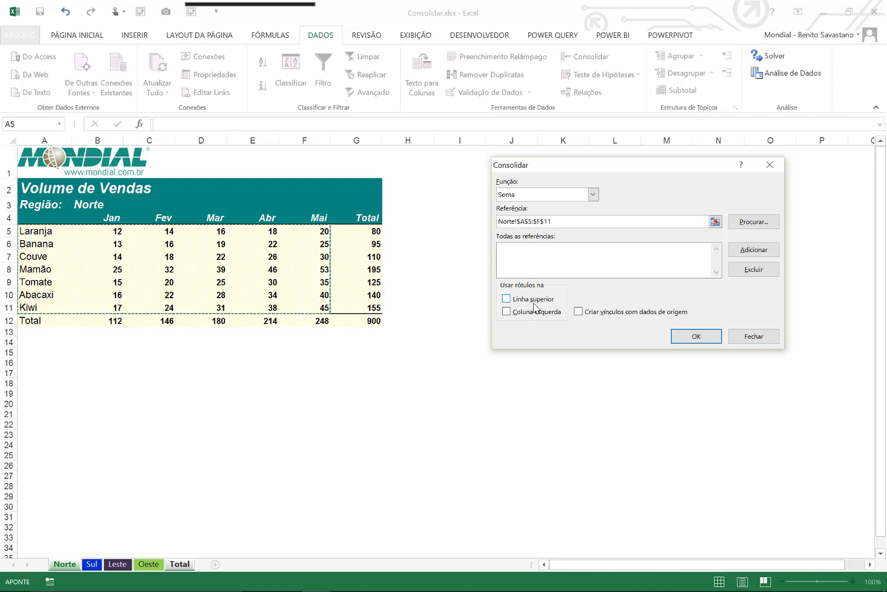
pyautogui.click(754, 251)
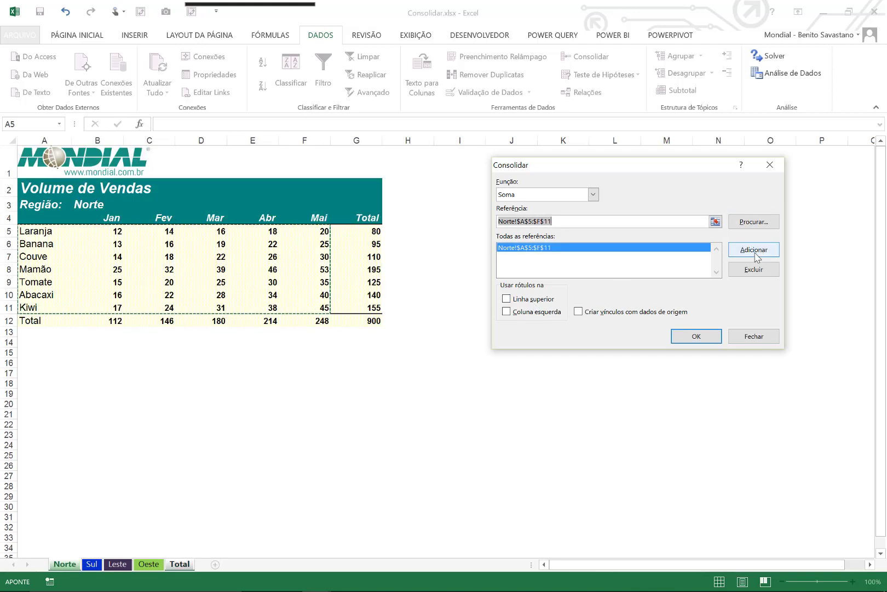
# Add the range Sul!$B$5:$G$10, covering Laranja to Kiwi and Jan to Mai, to the consolidation references.
pyautogui.click(91, 564)
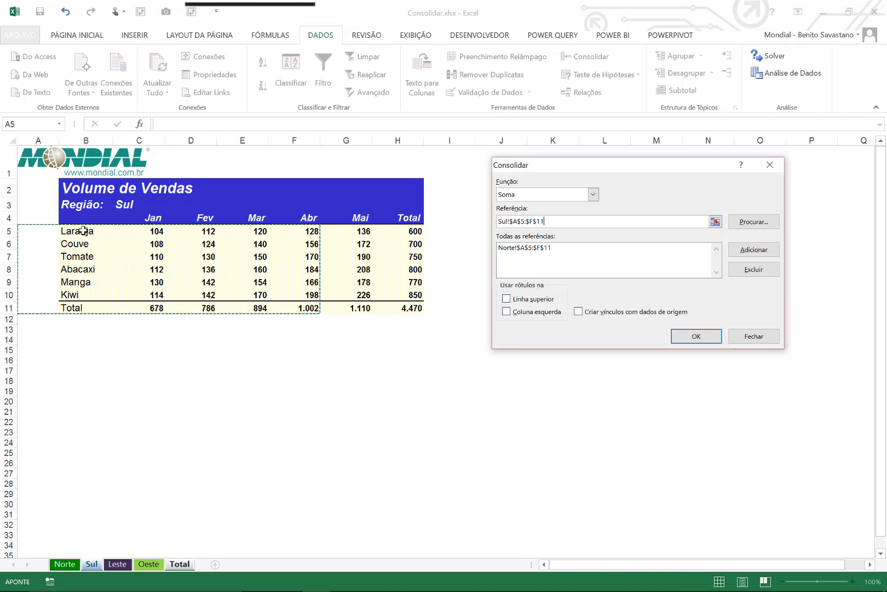
pyautogui.moveTo(77, 230); pyautogui.dragTo(264, 254)
pyautogui.moveTo(301, 266); pyautogui.dragTo(349, 292)
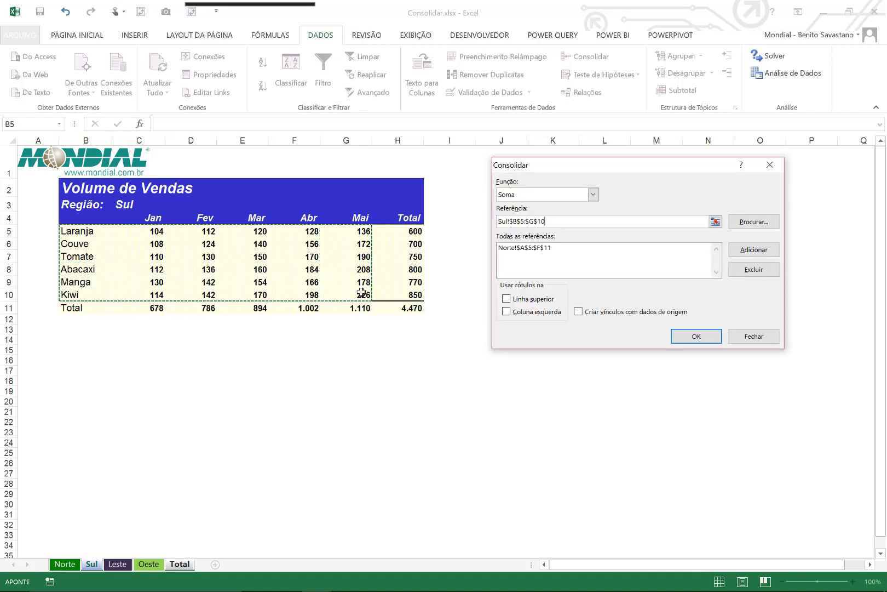
pyautogui.click(756, 251)
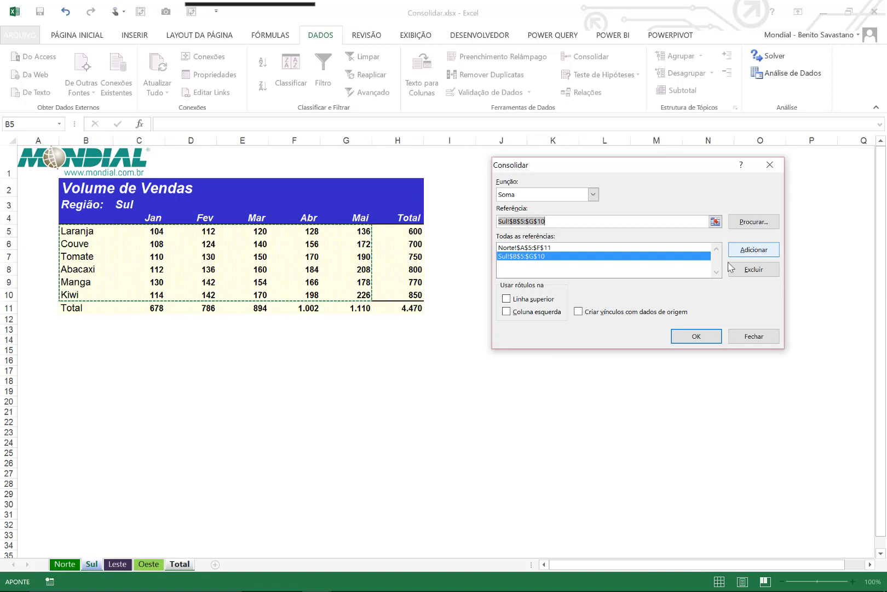
# Add the range Leste!$C$6:$H$11, covering Laranja to Kiwi and Jan to Mai, to the consolidation references.
pyautogui.click(121, 569)
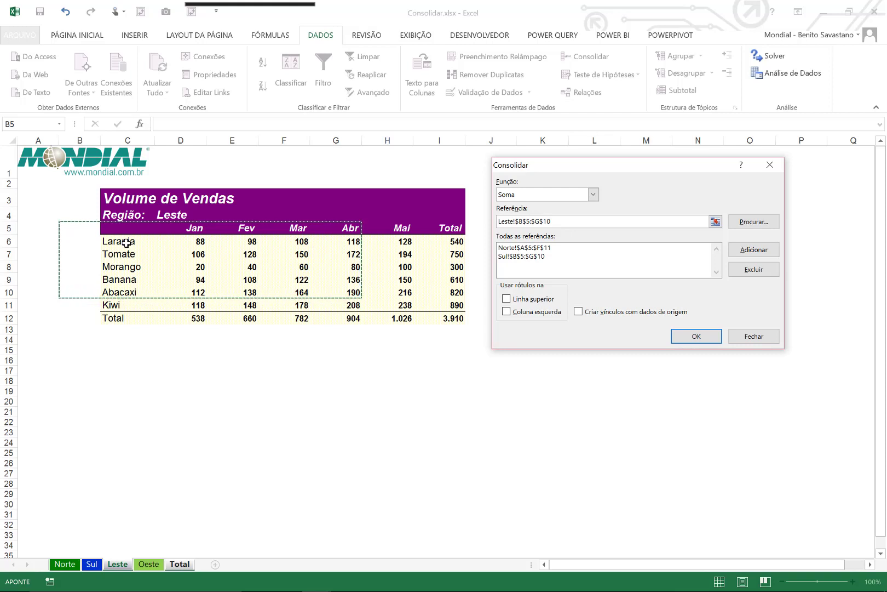
pyautogui.moveTo(126, 243); pyautogui.dragTo(385, 304)
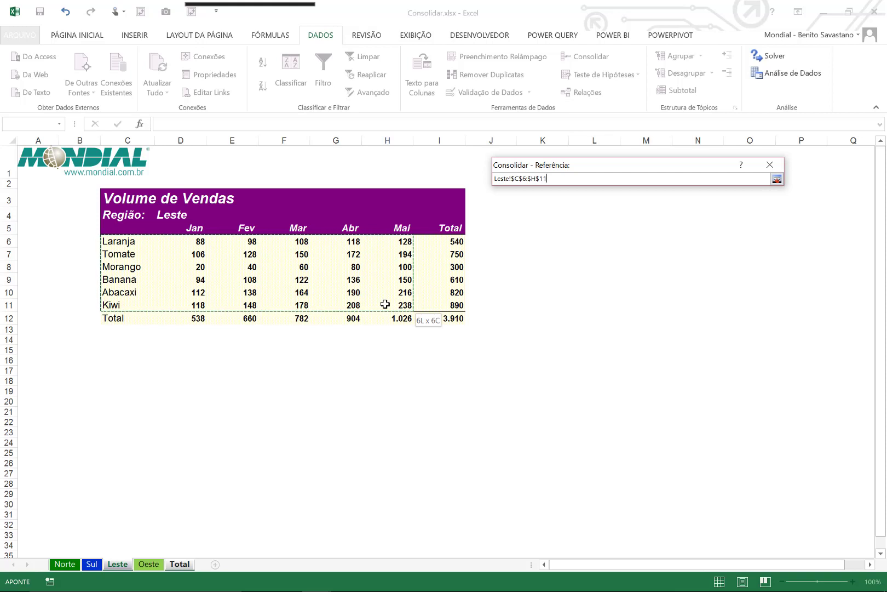
pyautogui.moveTo(385, 304); pyautogui.dragTo(385, 304)
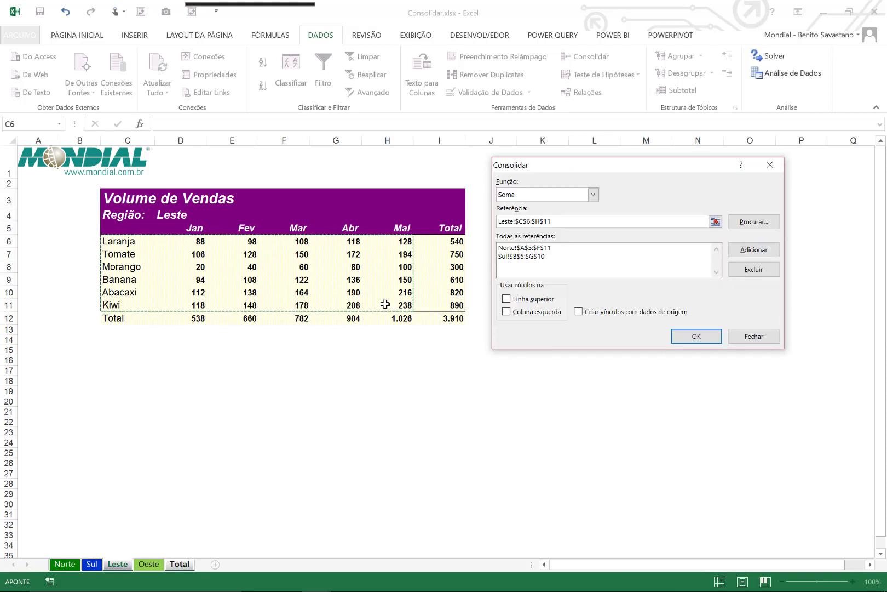
pyautogui.click(754, 251)
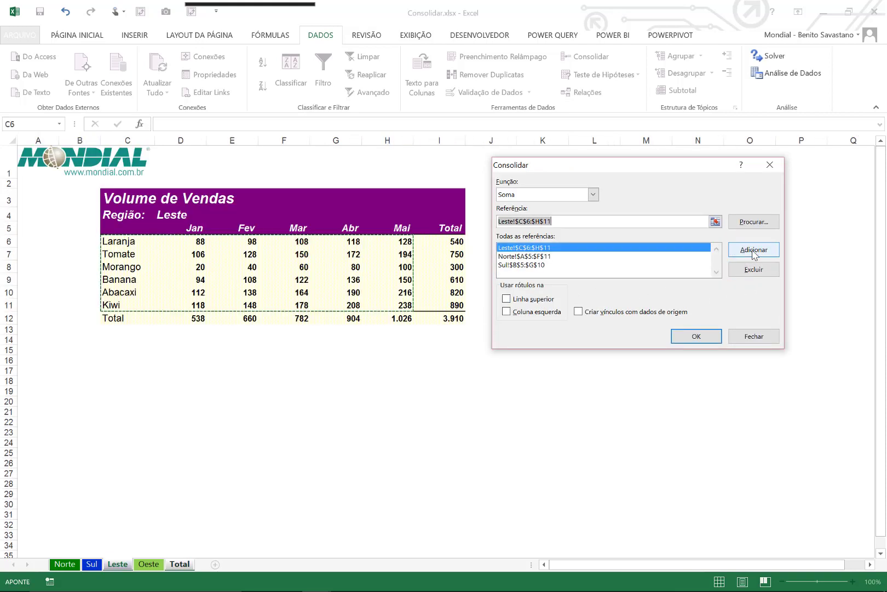
# Add the range Oeste!$A$5:$F$9, without the Total row and column, to the consolidation references.
pyautogui.click(149, 564)
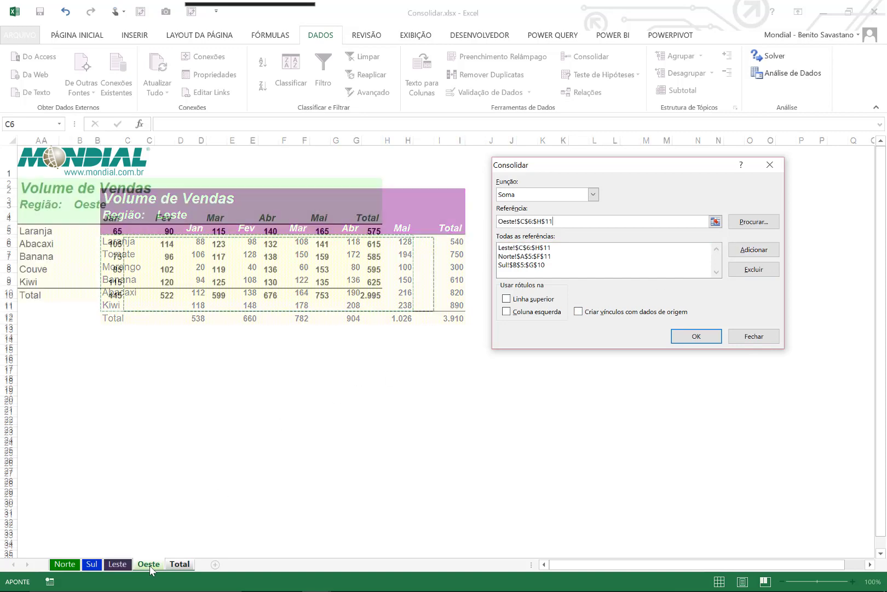
pyautogui.moveTo(28, 229); pyautogui.dragTo(301, 282)
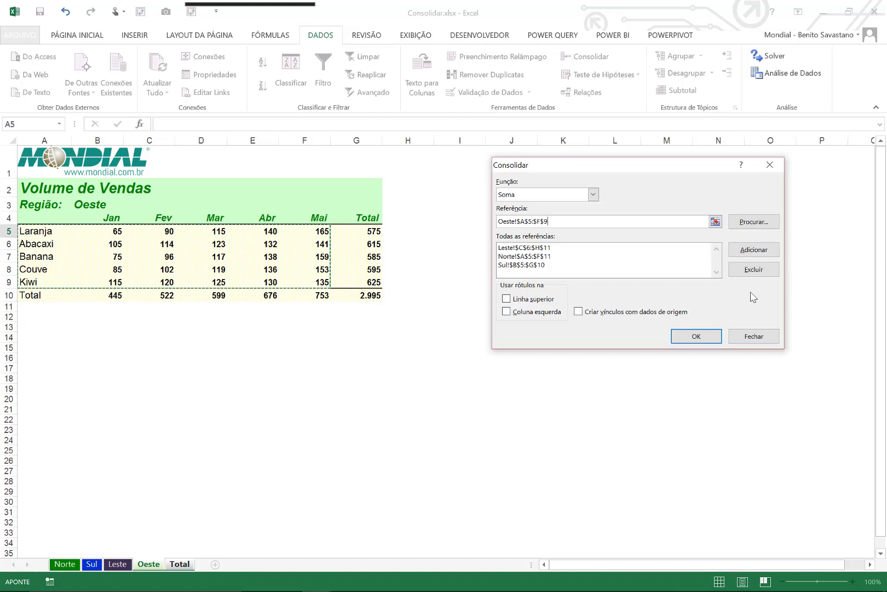
pyautogui.click(755, 249)
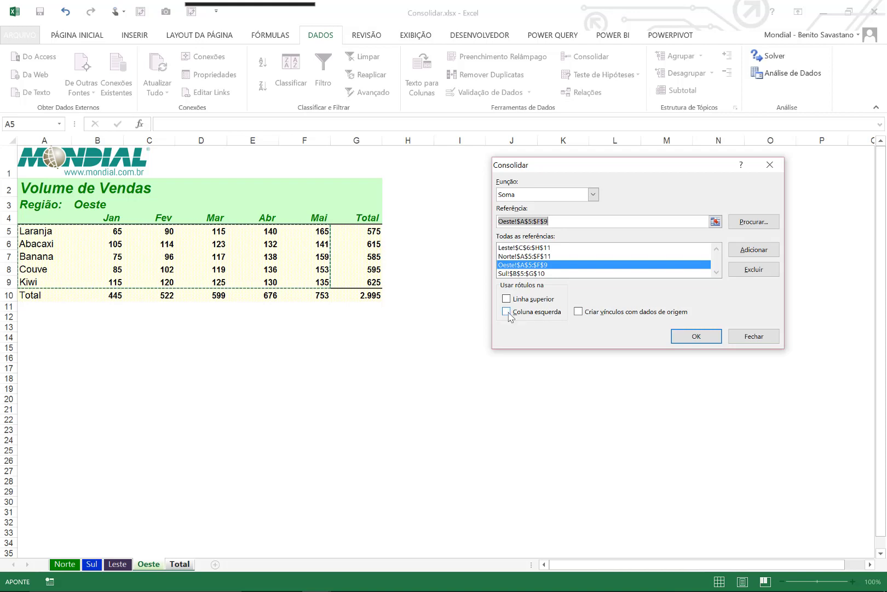
# Use the left column (Coluna esquerda) as labels, run the consolidation, and check the content of cell B5 on the Total sheet.
pyautogui.click(507, 311)
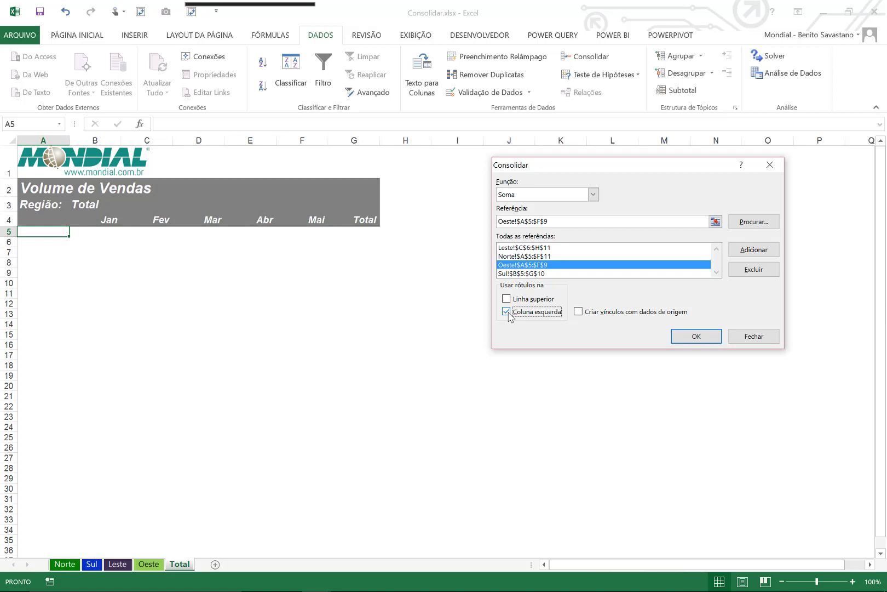
pyautogui.click(697, 336)
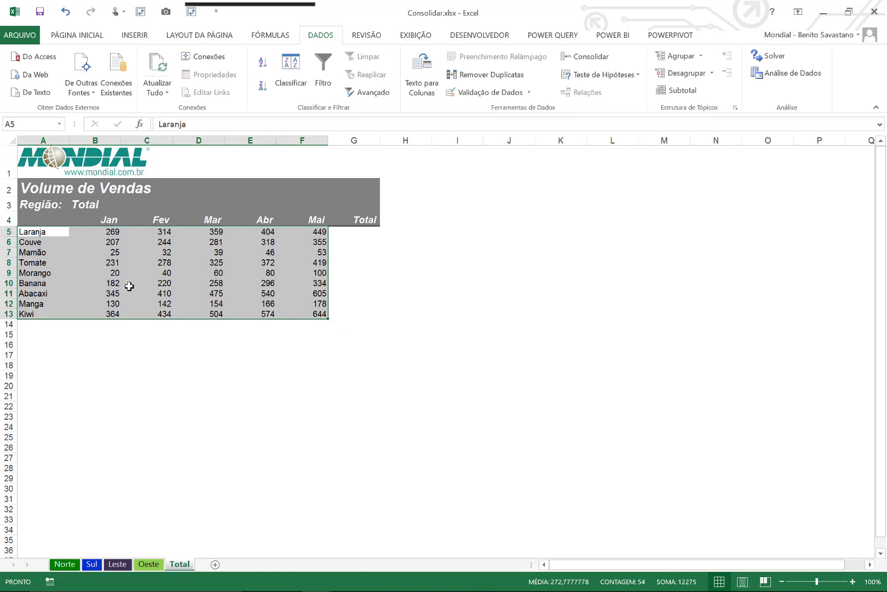
pyautogui.click(109, 232)
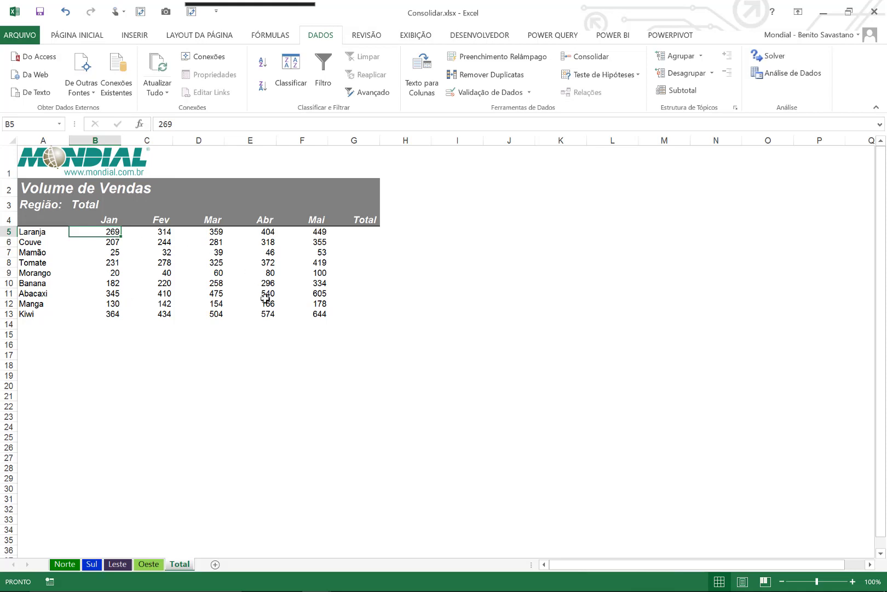
# Set Morango's Fev sales volume to 500 in cell E8 of the Leste sheet.
pyautogui.click(118, 564)
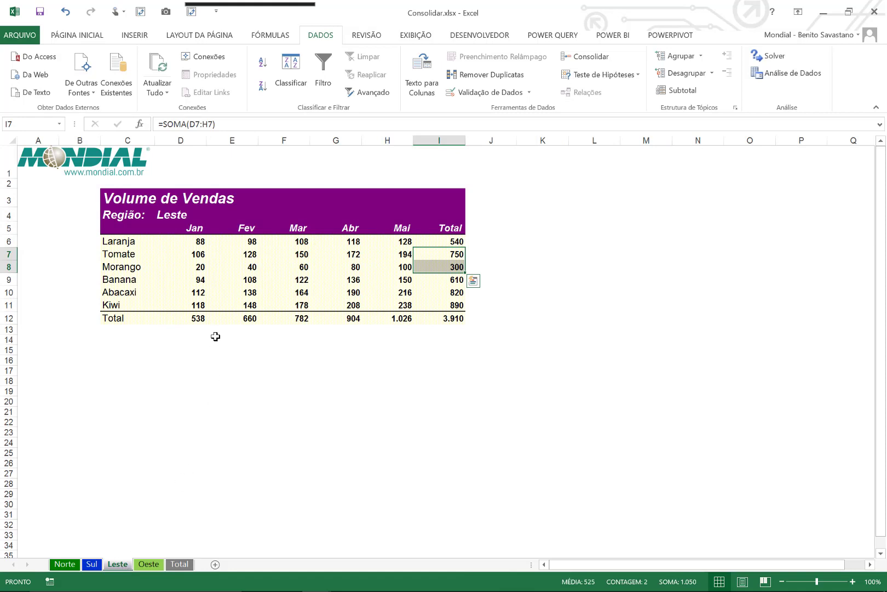
pyautogui.click(245, 267)
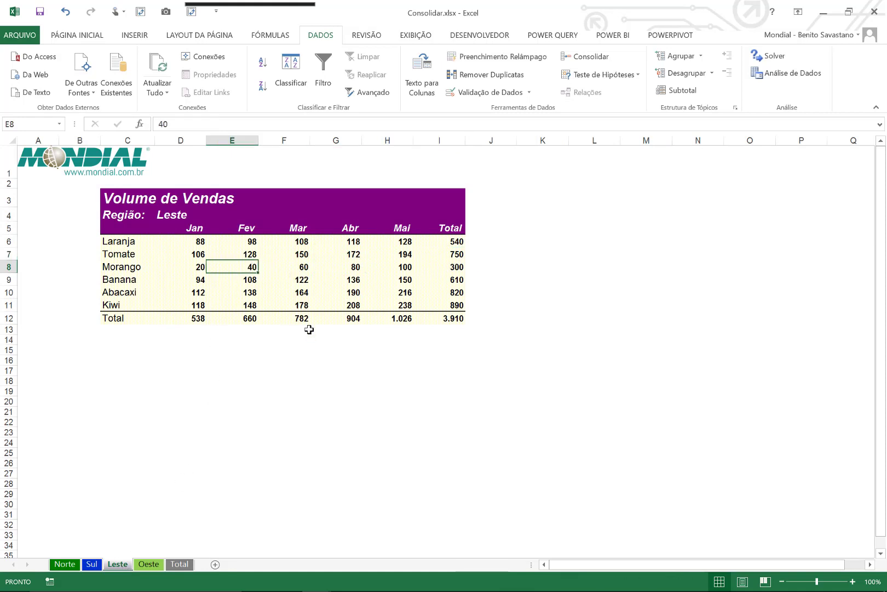
pyautogui.write('500')
pyautogui.hotkey('ctrl', 'Return')
# Check Morango's Fev value in cell C9 of the Total sheet and try to update it by refreshing all the workbook's data.
pyautogui.click(181, 564)
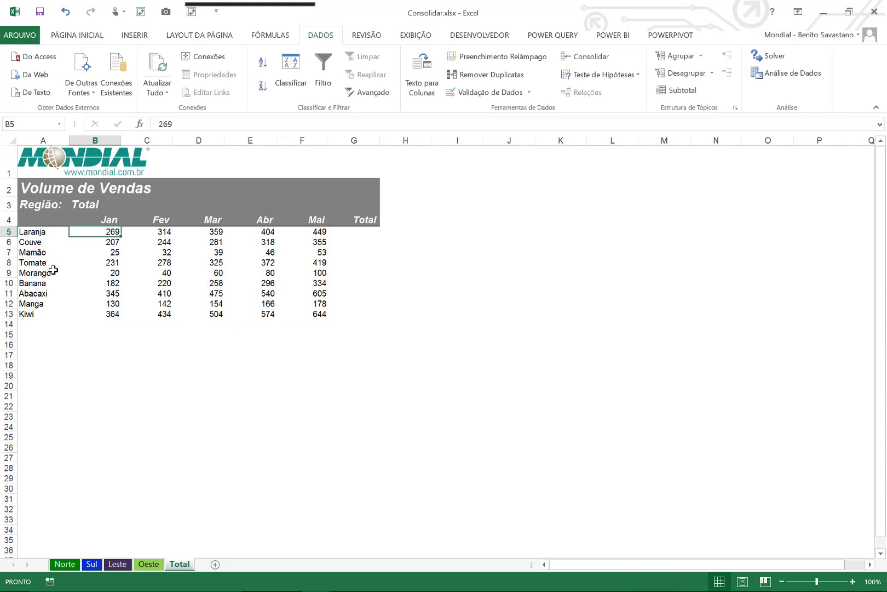
pyautogui.click(154, 273)
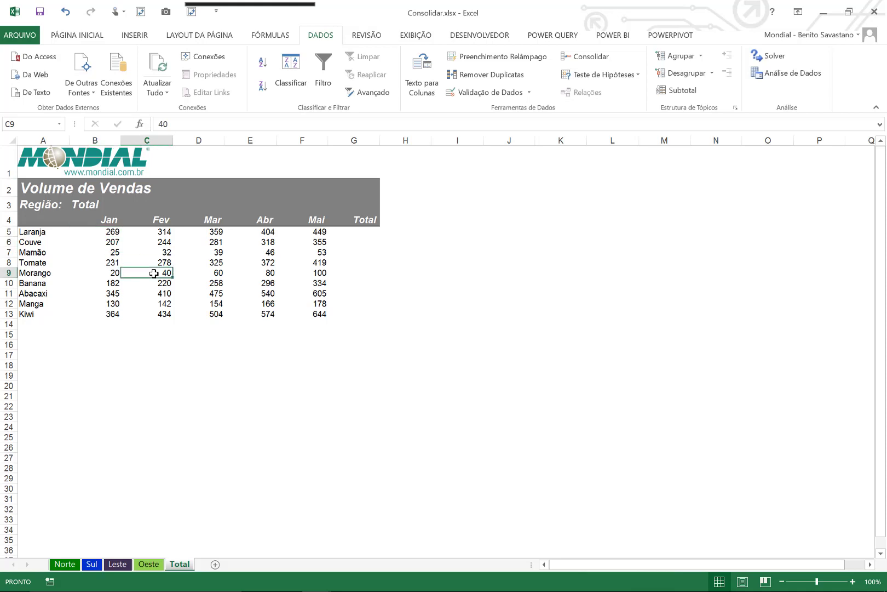
pyautogui.click(157, 95)
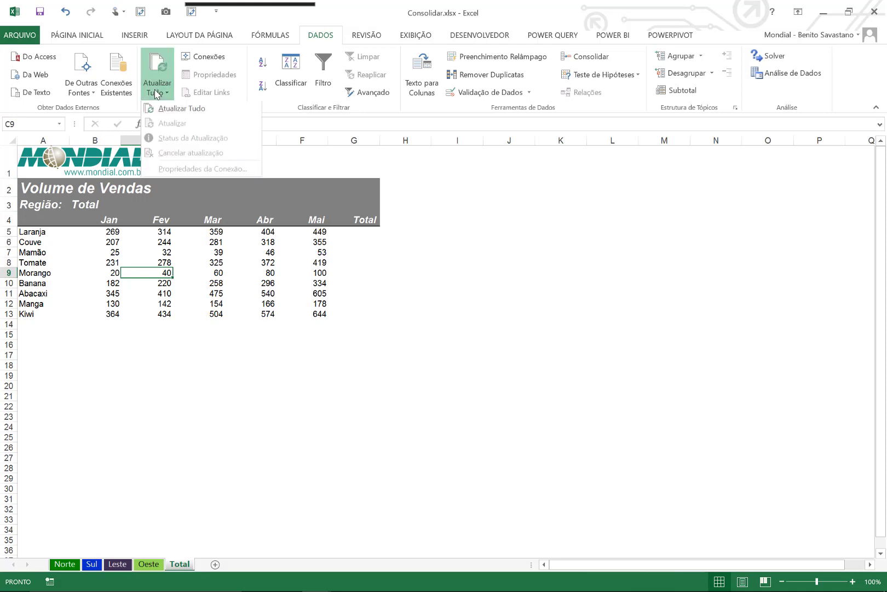
pyautogui.click(169, 113)
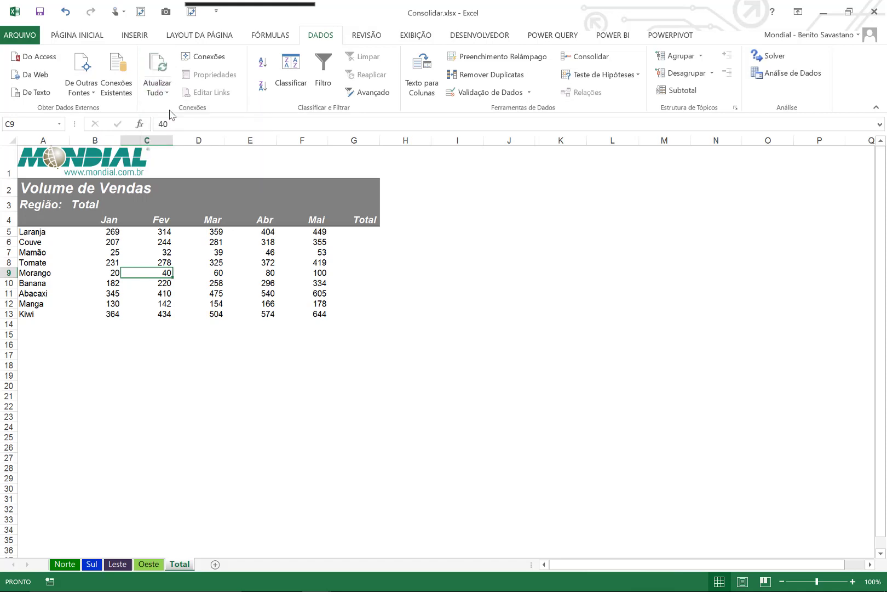